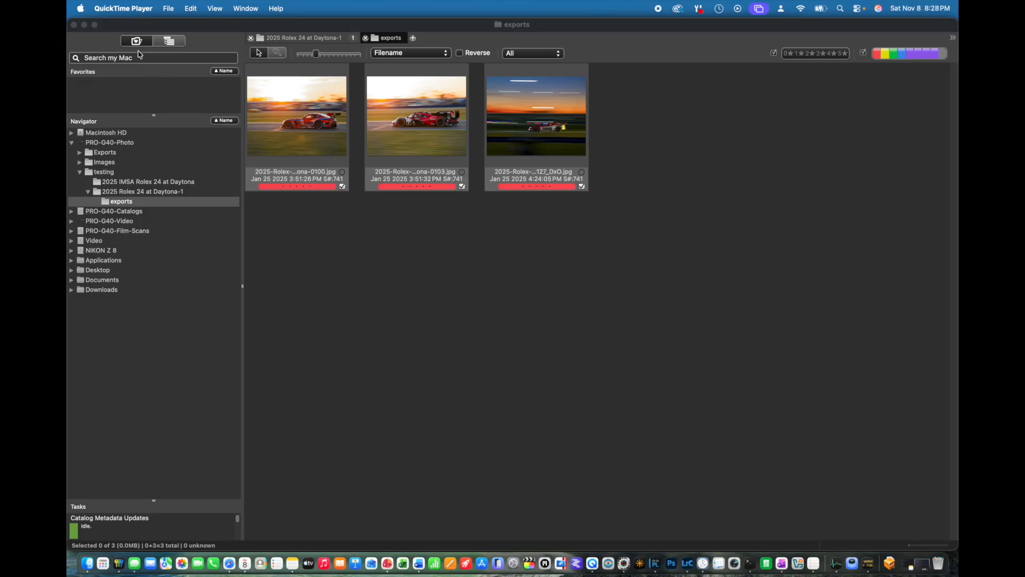
Switch to Photo Mechanic Plus and open the FTP File Uploader for the first photo in the exports folder
{"action": "left_click", "coordinate": [136, 10]}
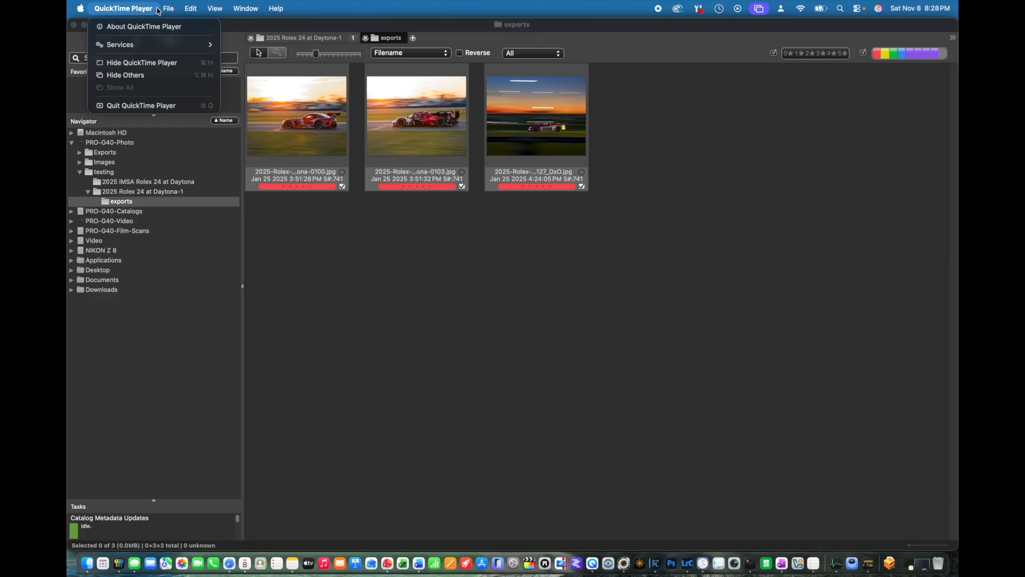
{"action": "left_click", "coordinate": [348, 18]}
{"action": "left_click", "coordinate": [327, 23]}
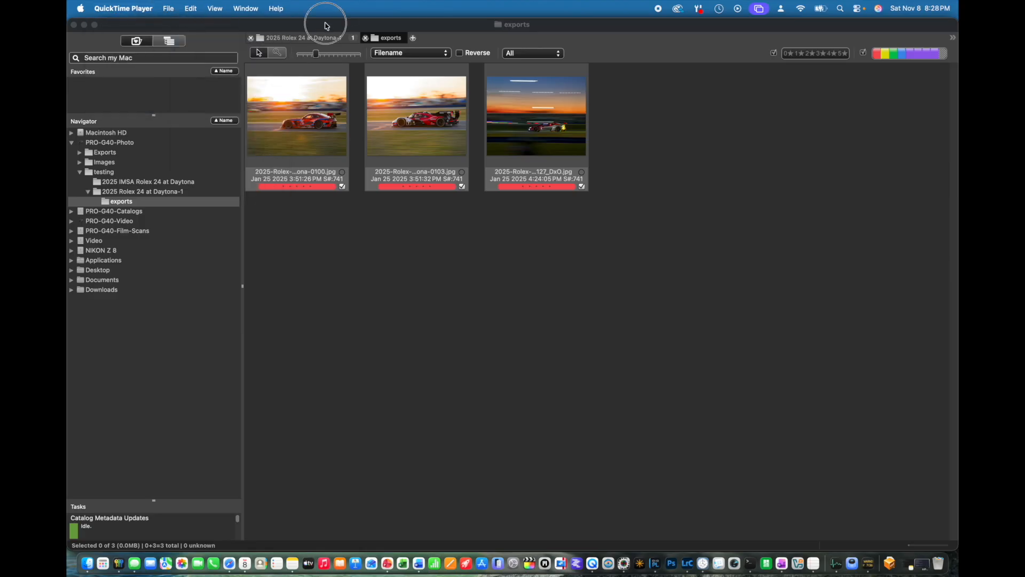
{"action": "right_click", "coordinate": [286, 123]}
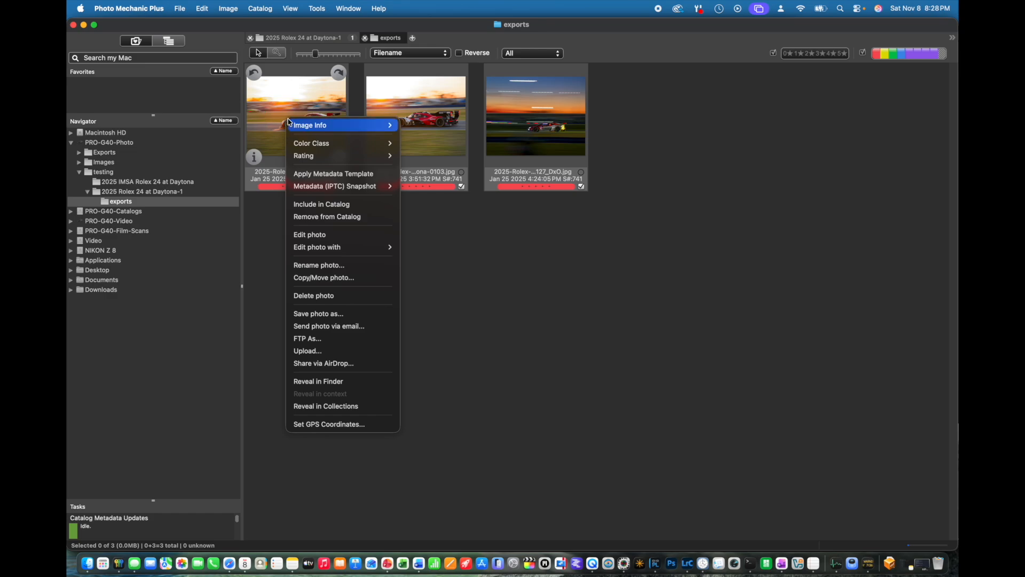
{"action": "left_click", "coordinate": [313, 348]}
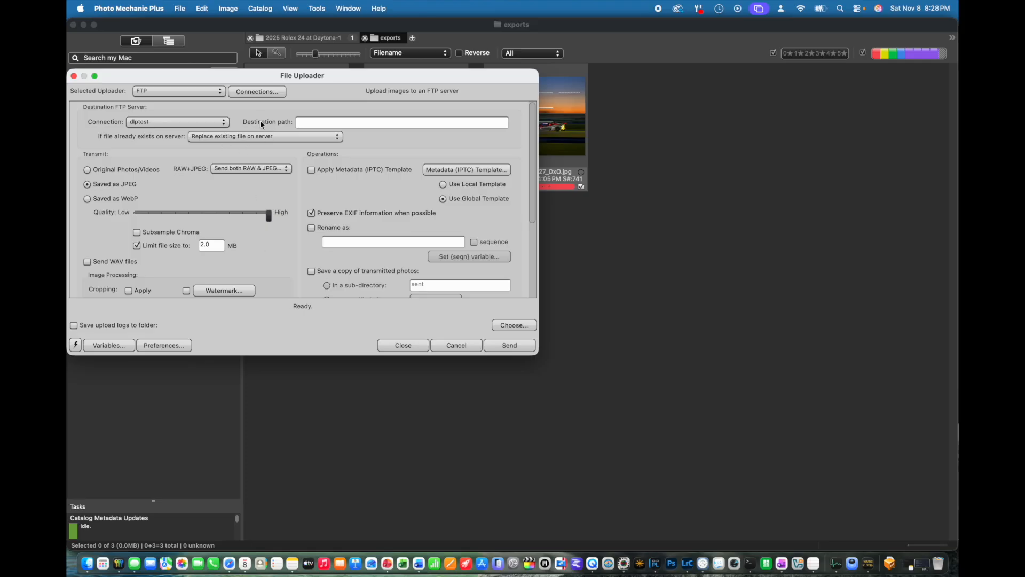
Review the FTP connection settings of the dlptest connection, including server, port, concurrent uploads and destination folder
{"action": "left_click", "coordinate": [261, 92]}
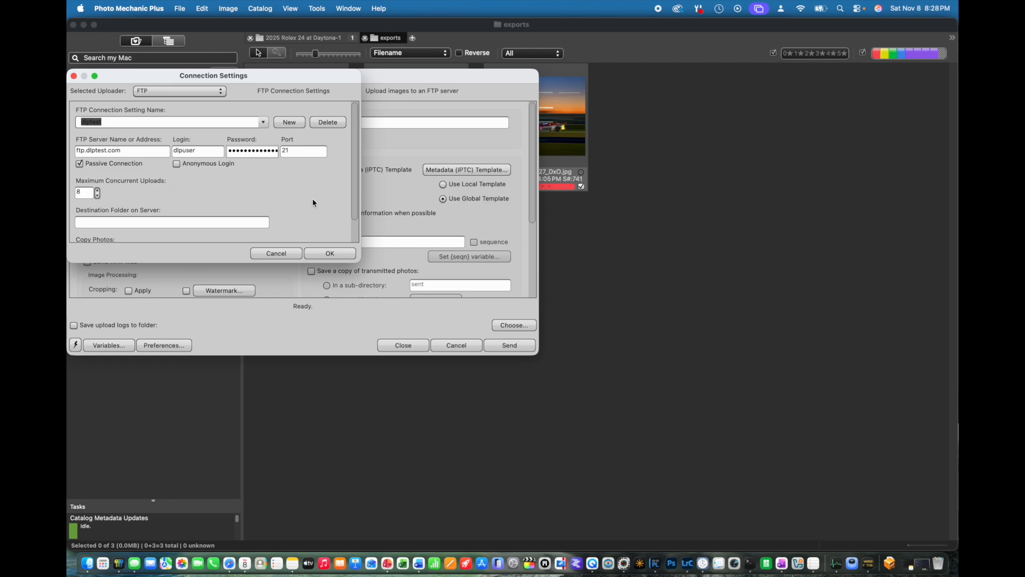
{"action": "scroll", "coordinate": [326, 203], "scroll_direction": "down", "scroll_amount": 2}
{"action": "scroll", "coordinate": [327, 207], "scroll_direction": "up", "scroll_amount": 1}
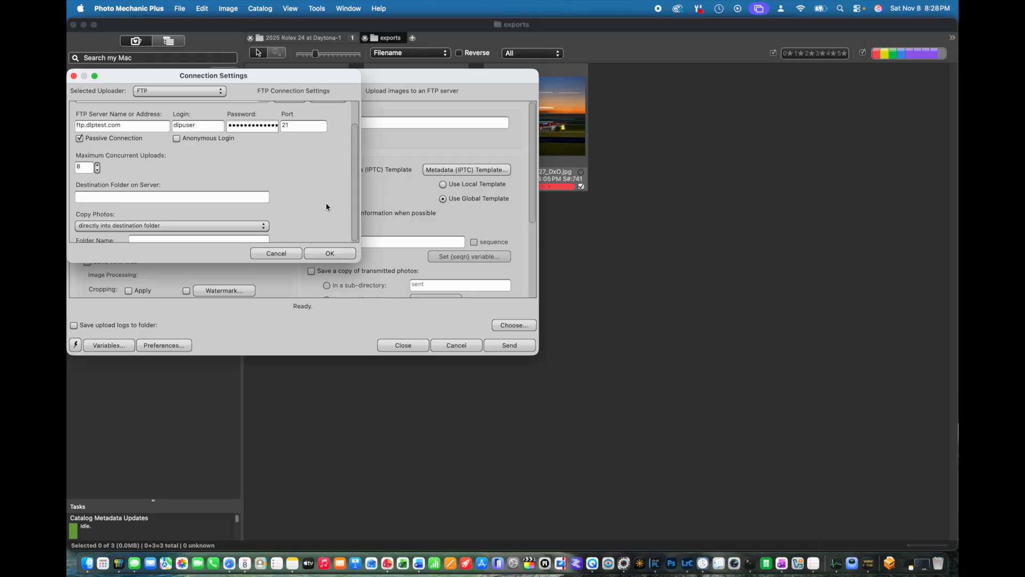
{"action": "left_click", "coordinate": [319, 254]}
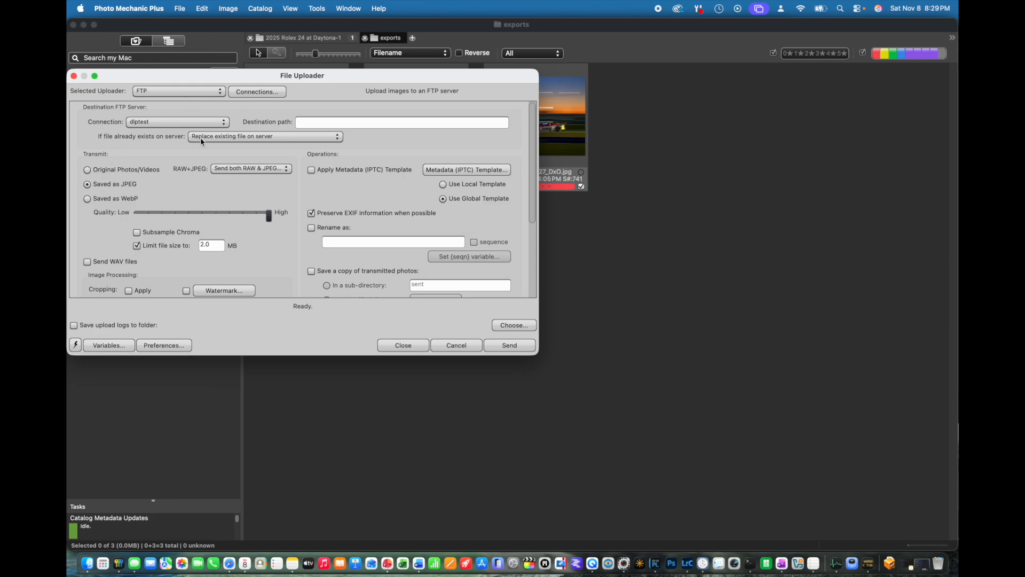
Examine the choices for files already existing on the server and for sending RAW+JPEG pairs
{"action": "left_click", "coordinate": [270, 136]}
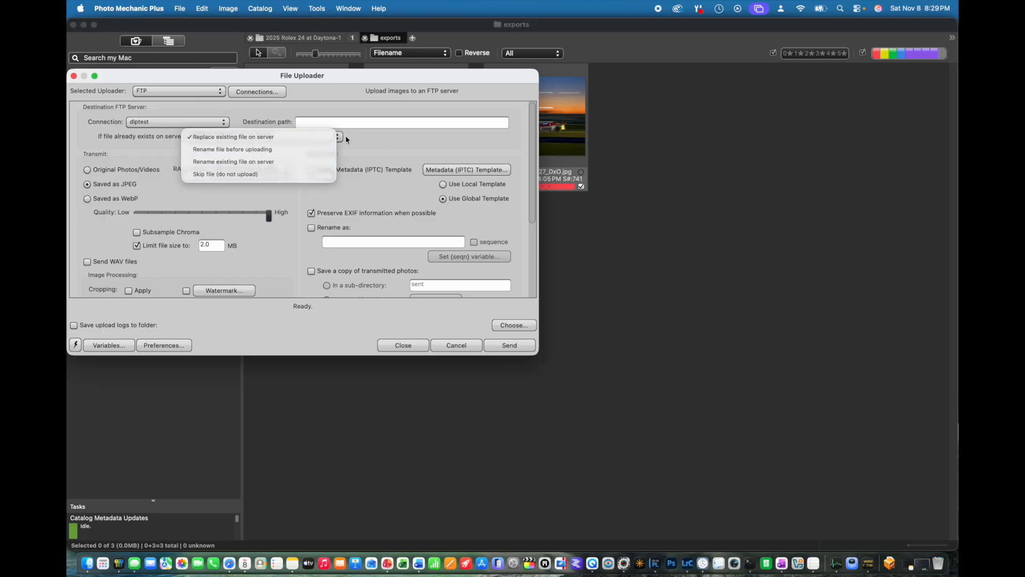
{"action": "left_click", "coordinate": [395, 139]}
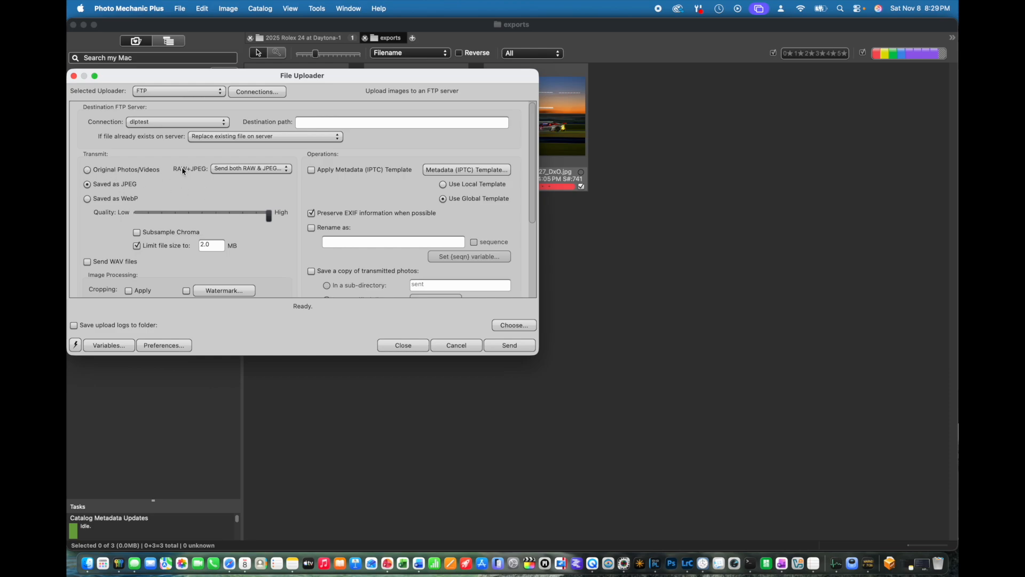
{"action": "left_click", "coordinate": [263, 168]}
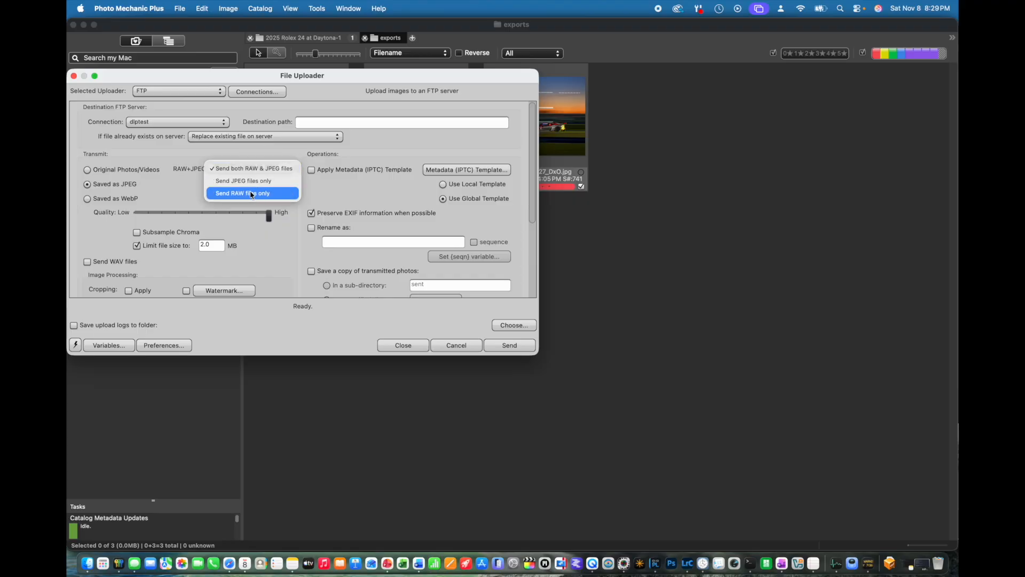
{"action": "left_click", "coordinate": [185, 189]}
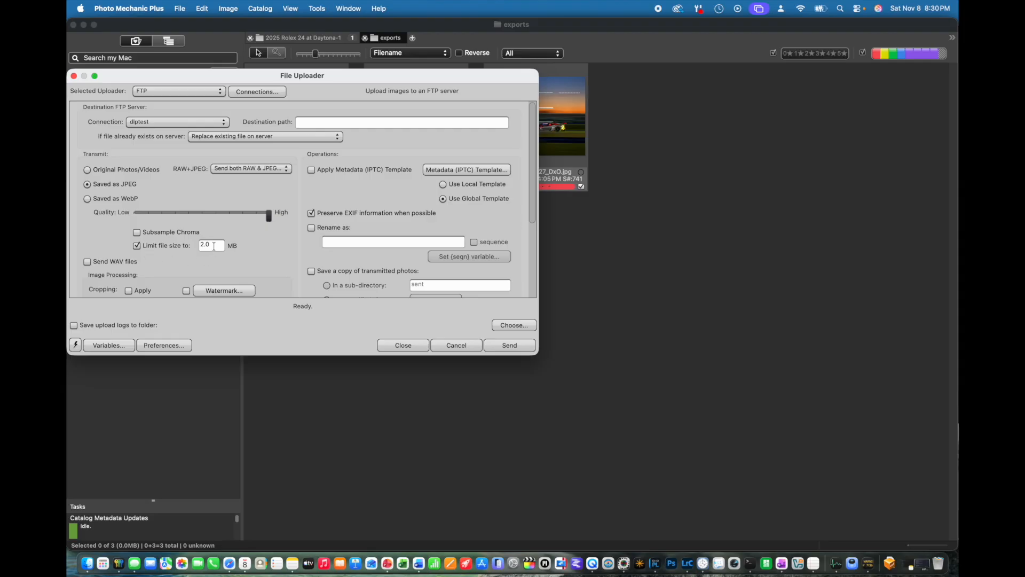
Toggle the file size limit off and back on, and close the uploader after reviewing the image processing options
{"action": "left_click", "coordinate": [136, 243]}
{"action": "left_click", "coordinate": [136, 245]}
{"action": "scroll", "coordinate": [404, 260], "scroll_direction": "down", "scroll_amount": 5}
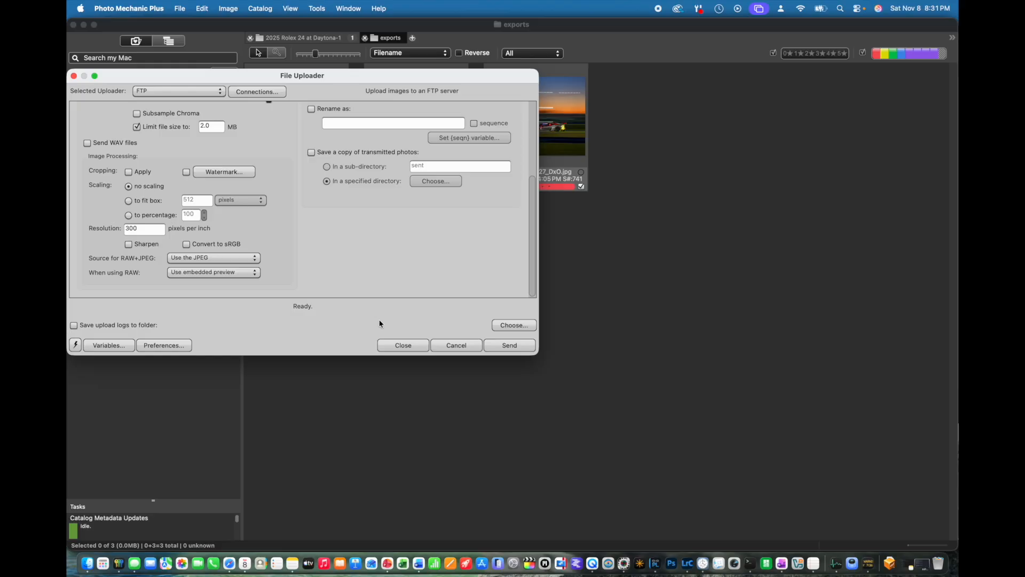
{"action": "left_click", "coordinate": [405, 345]}
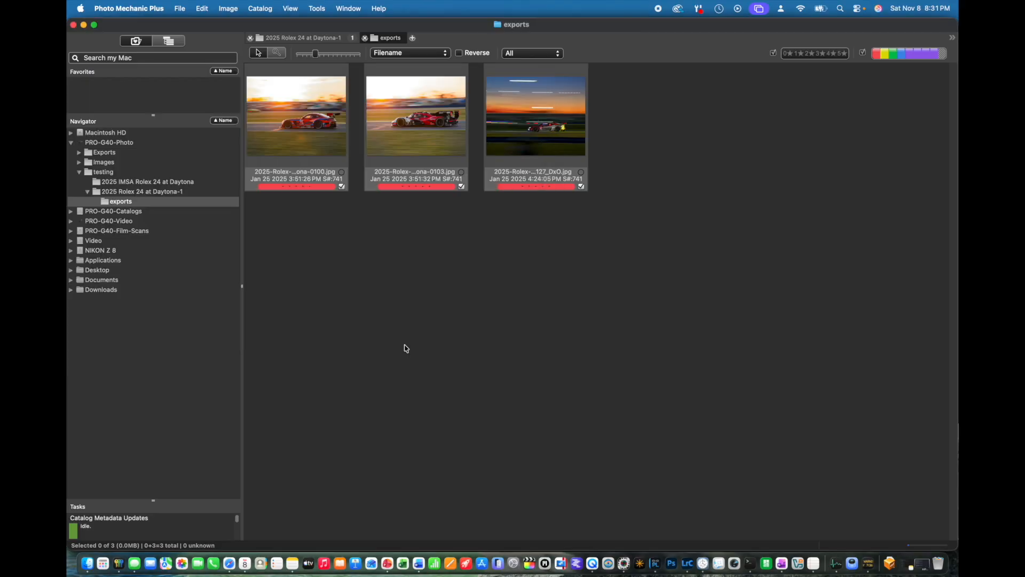
Select all three race photos in the exports folder and open the FTP uploader for them
{"action": "left_click", "coordinate": [302, 83]}
{"action": "left_click", "coordinate": [430, 86], "text": "super"}
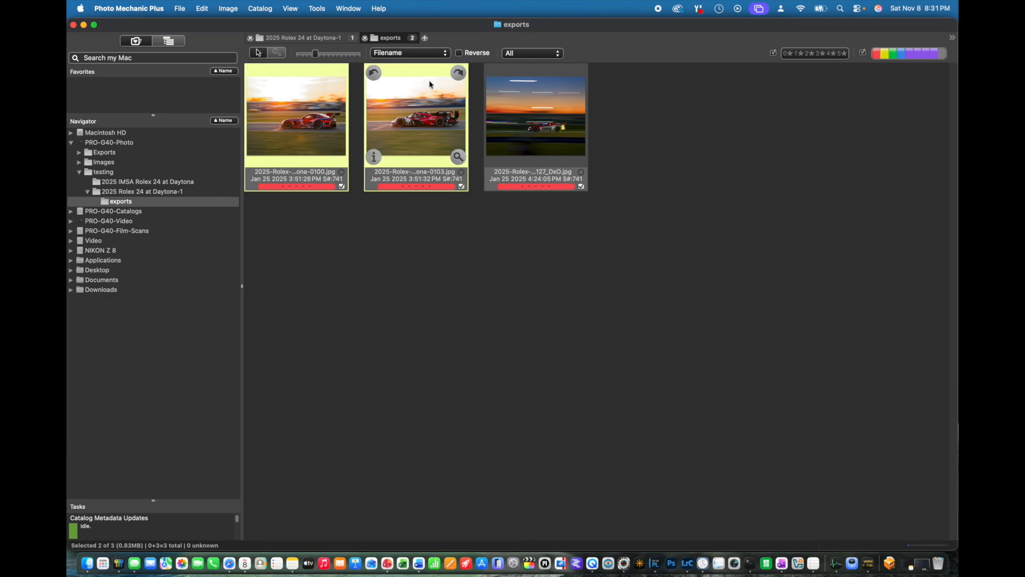
{"action": "left_click", "coordinate": [529, 98], "text": "super"}
{"action": "right_click", "coordinate": [532, 100]}
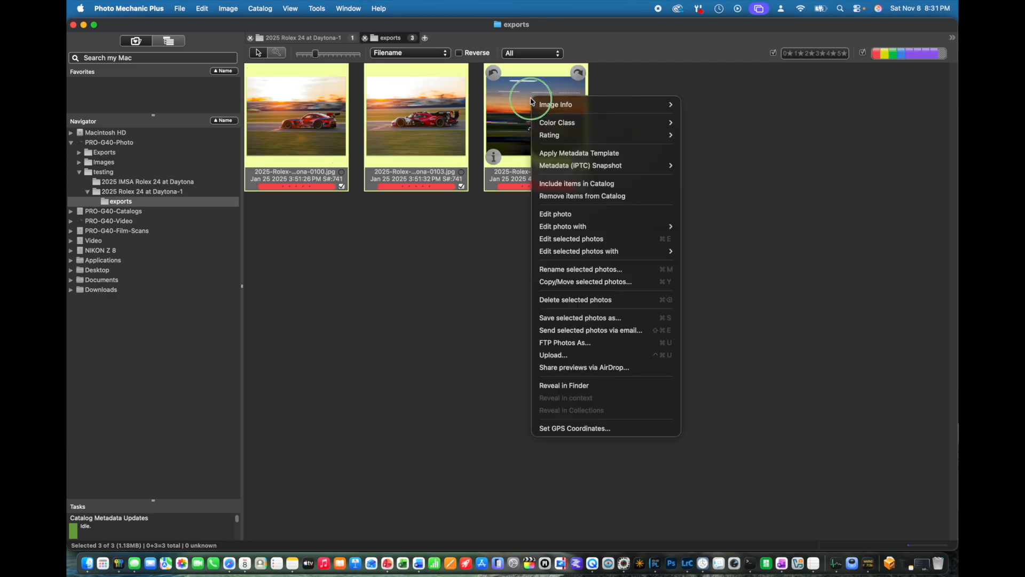
{"action": "left_click", "coordinate": [566, 343]}
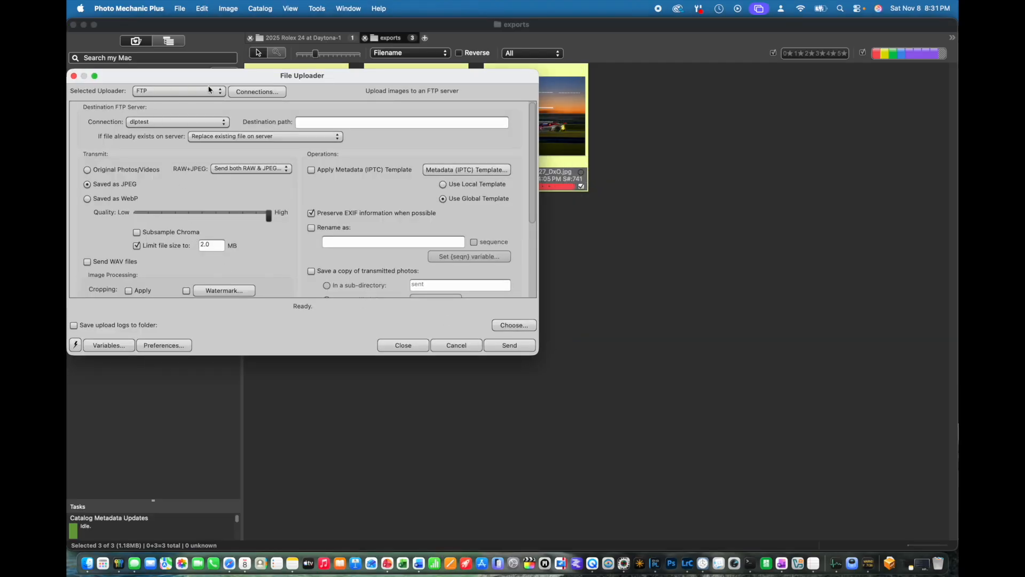
Accept the dlptest connection settings, check the remaining upload options, and send the three photos to the FTP server
{"action": "left_click", "coordinate": [256, 94]}
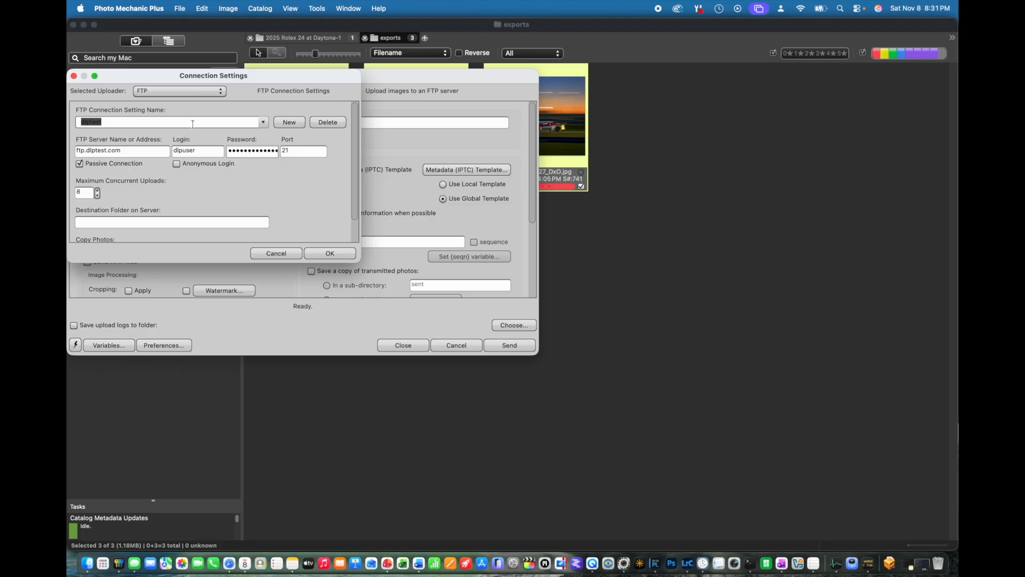
{"action": "left_click", "coordinate": [321, 255]}
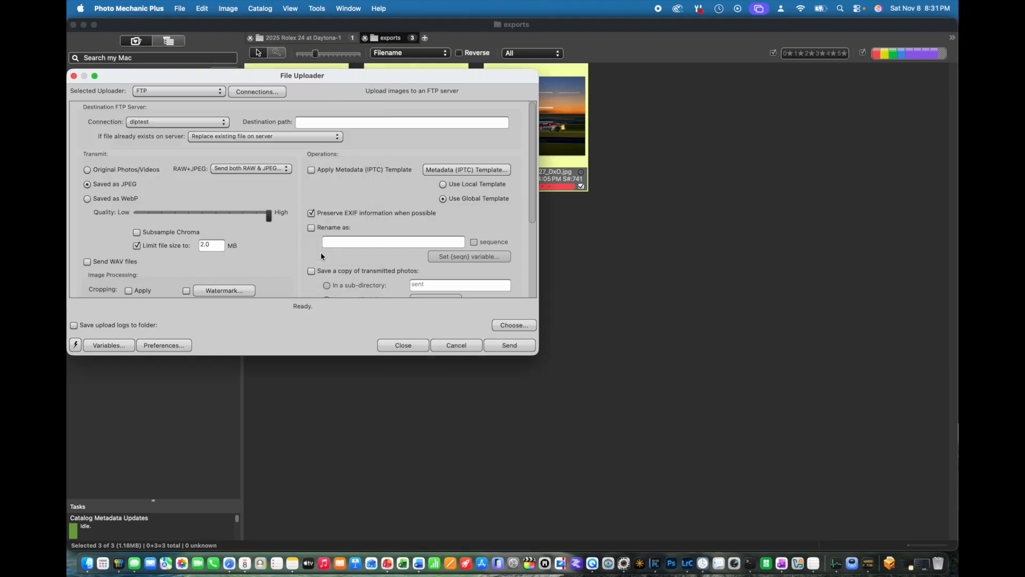
{"action": "scroll", "coordinate": [300, 272], "scroll_direction": "down", "scroll_amount": 5}
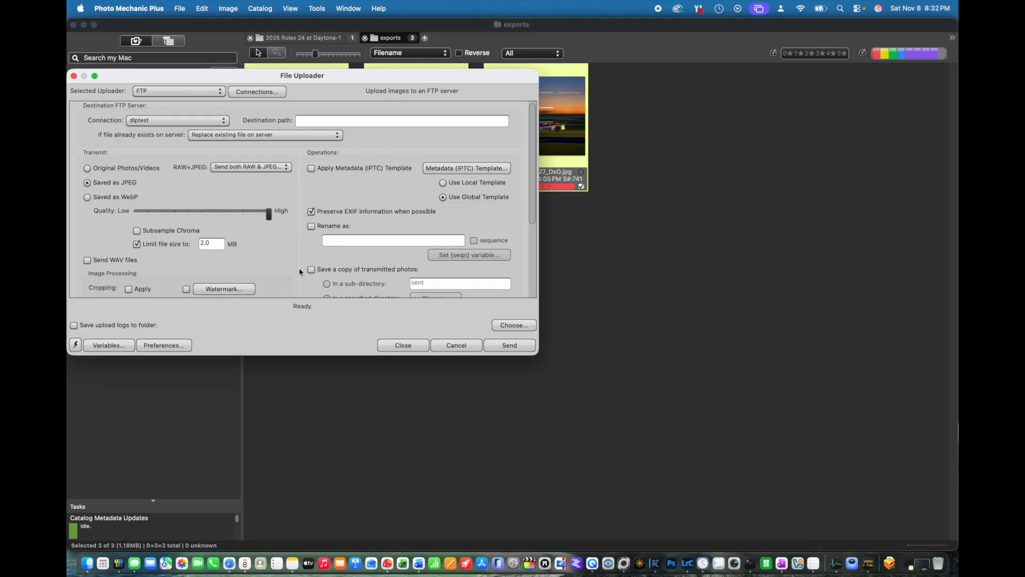
{"action": "scroll", "coordinate": [299, 267], "scroll_direction": "down", "scroll_amount": 1}
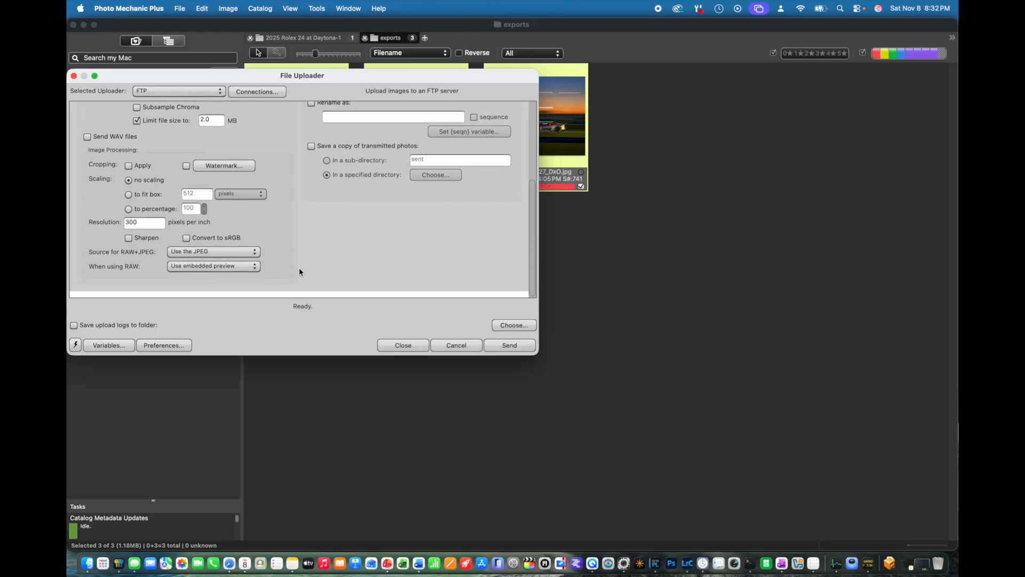
{"action": "left_click", "coordinate": [509, 345]}
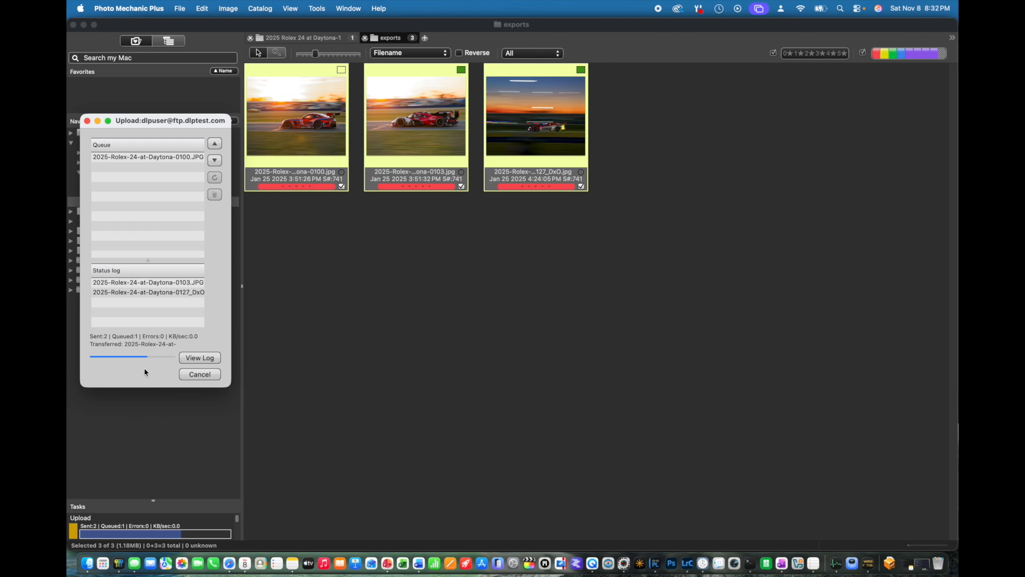
Open the upload log to read the entries for the sent photos, and close it with the older log behind it
{"action": "left_click", "coordinate": [197, 359]}
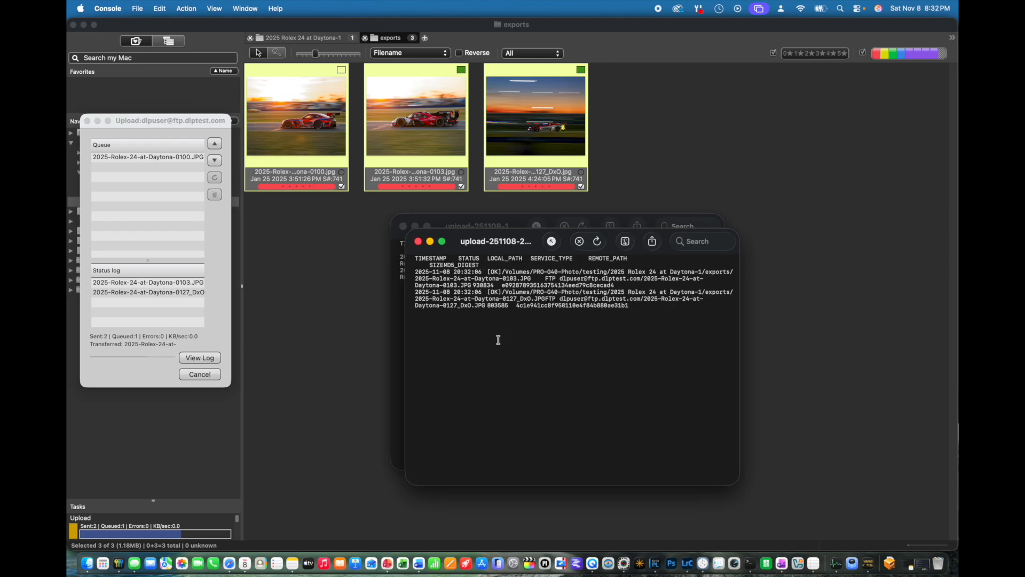
{"action": "left_click", "coordinate": [418, 241]}
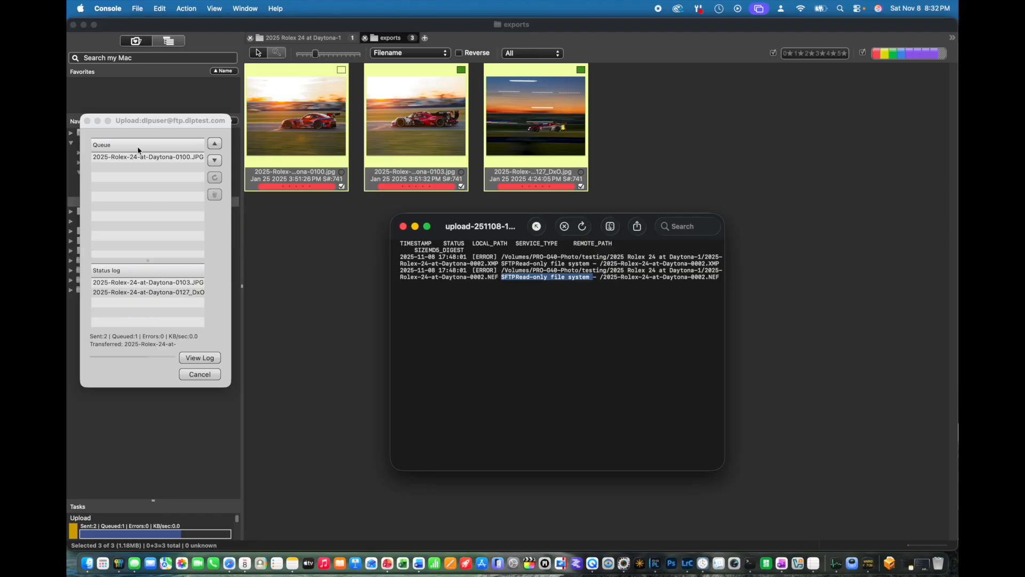
{"action": "left_click", "coordinate": [118, 345]}
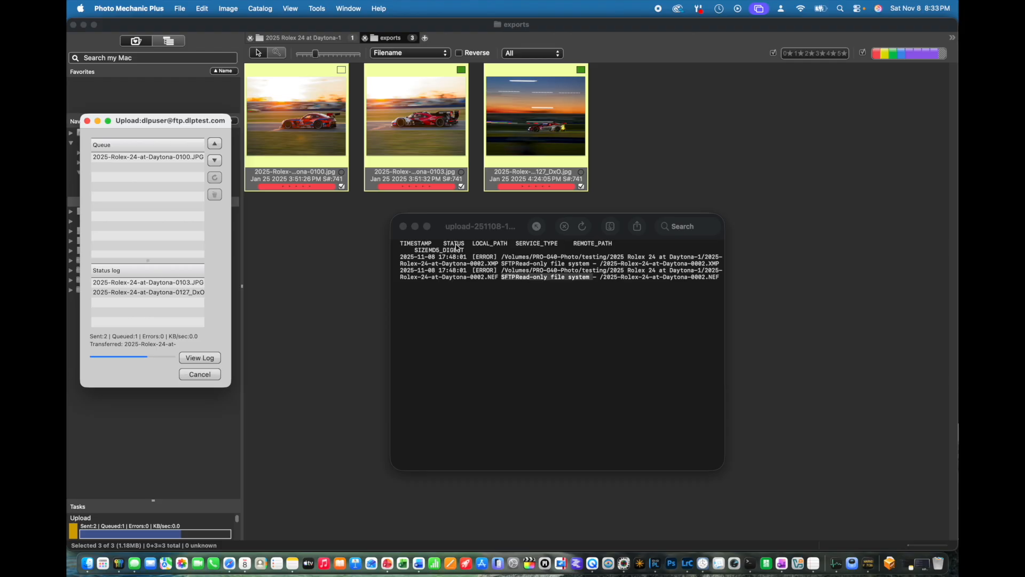
{"action": "left_click", "coordinate": [403, 227]}
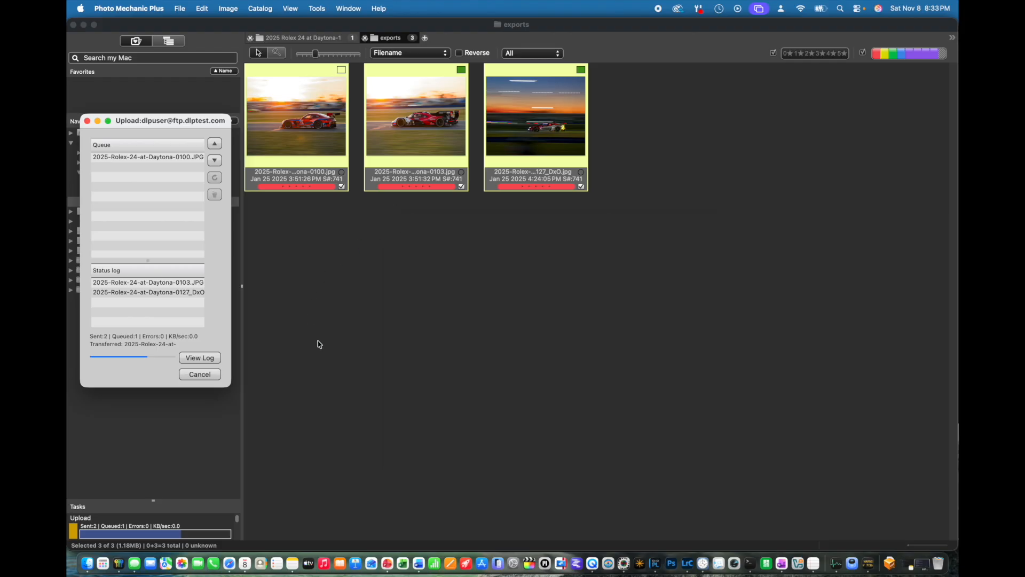
Recheck the upload log during the transfer and again once it ends, closing all log windows after reading
{"action": "left_click", "coordinate": [193, 358]}
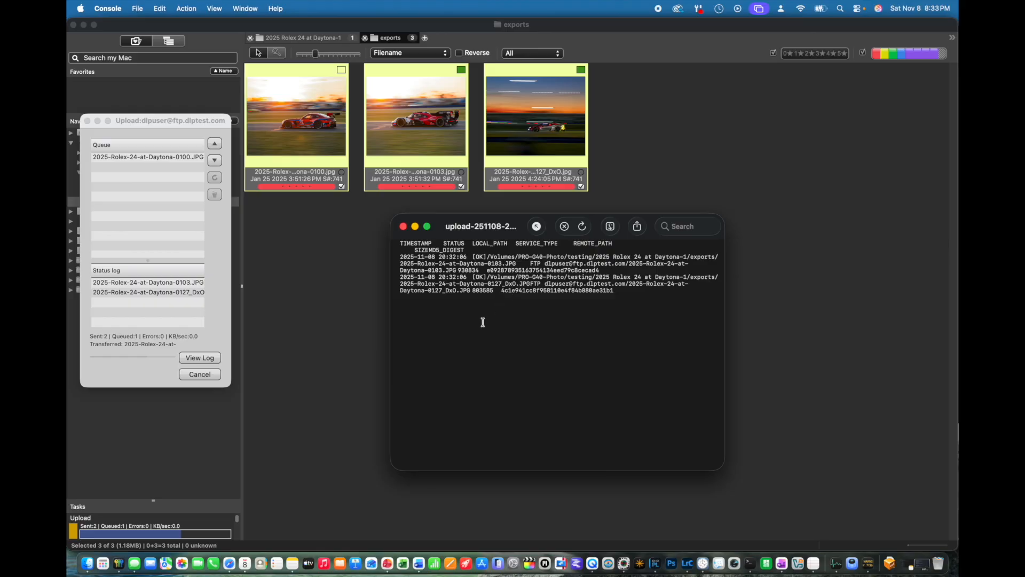
{"action": "left_click", "coordinate": [403, 227]}
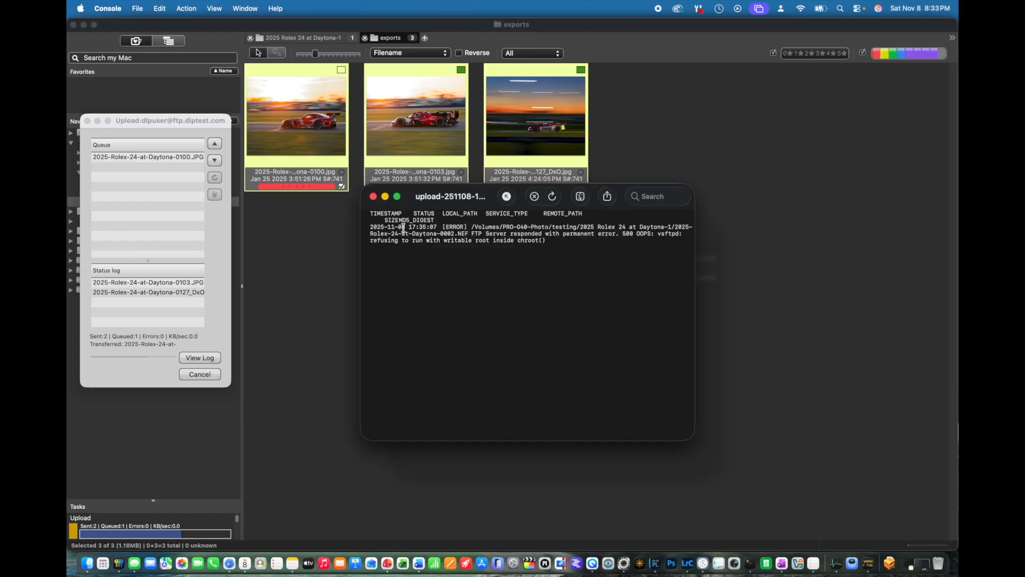
{"action": "left_click", "coordinate": [372, 196]}
{"action": "left_click", "coordinate": [358, 181]}
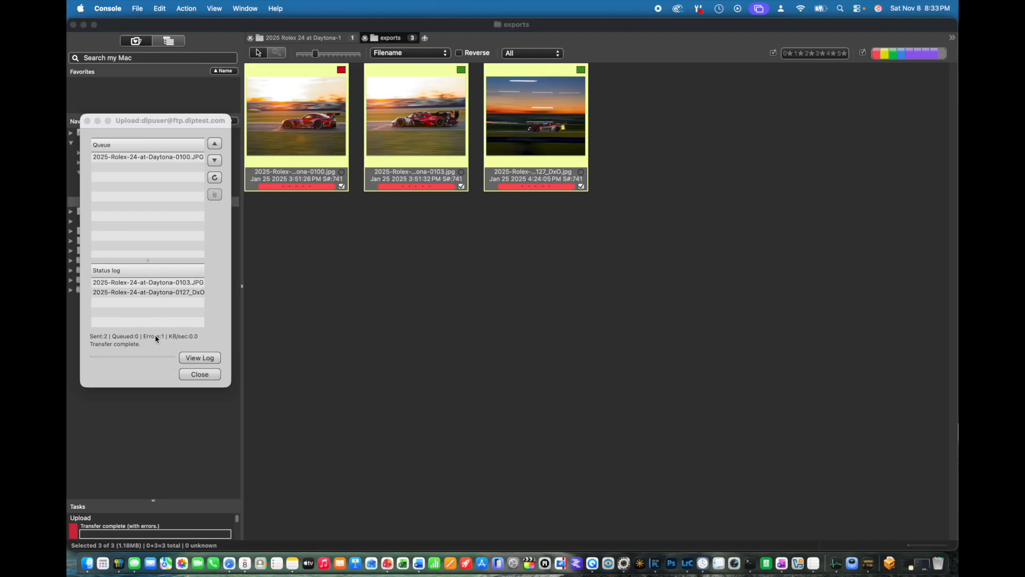
{"action": "left_click", "coordinate": [200, 360]}
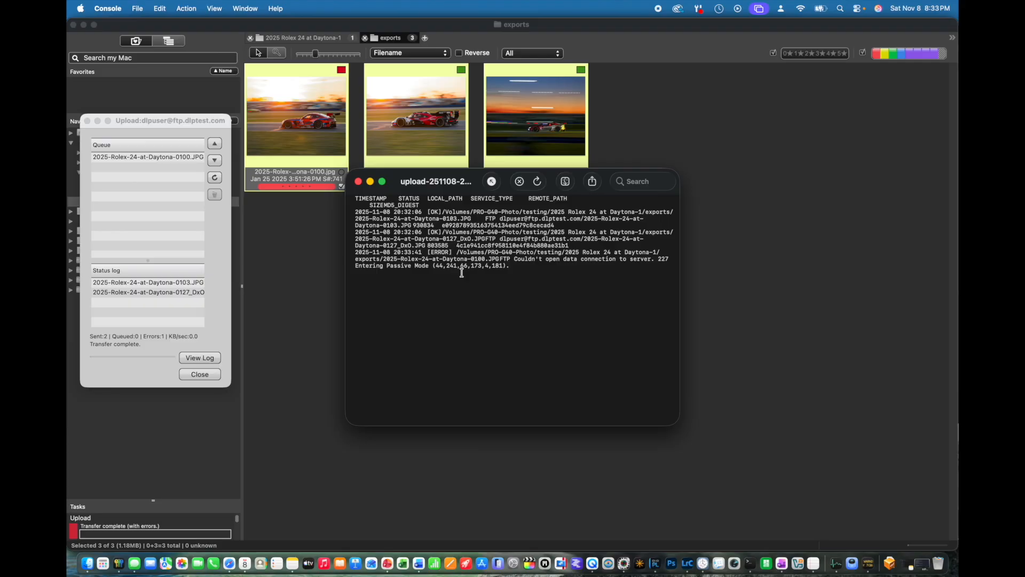
{"action": "left_click", "coordinate": [358, 181]}
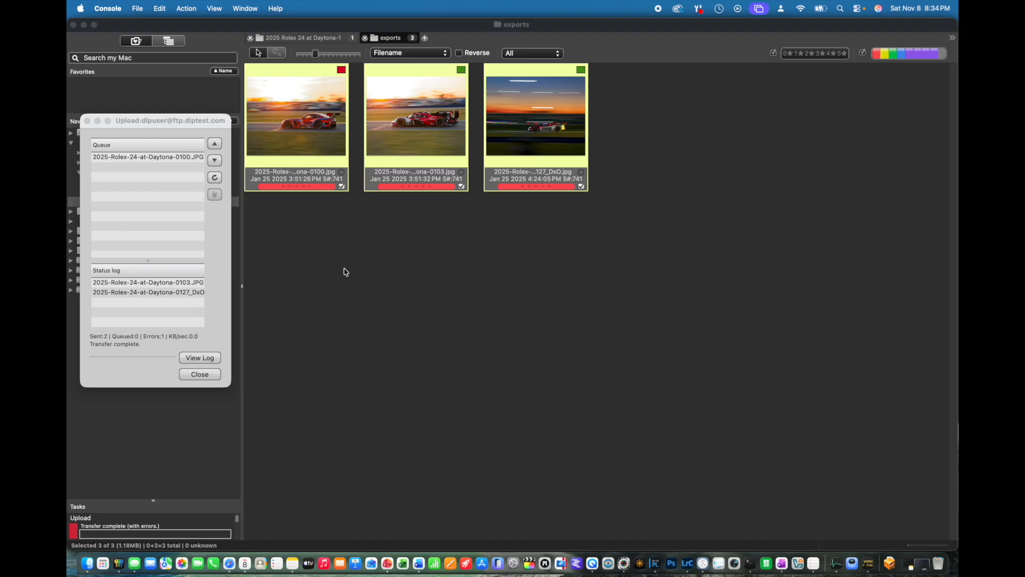